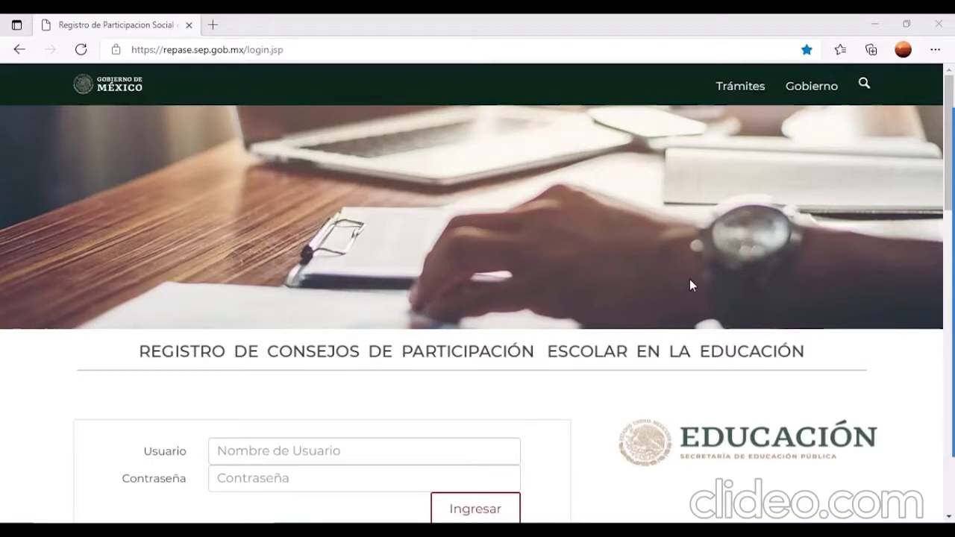
# - Log in to the Registro de Consejos de Participación Escolar with the school's user name and account password
pyautogui.hotkey('alt', 'Tab')
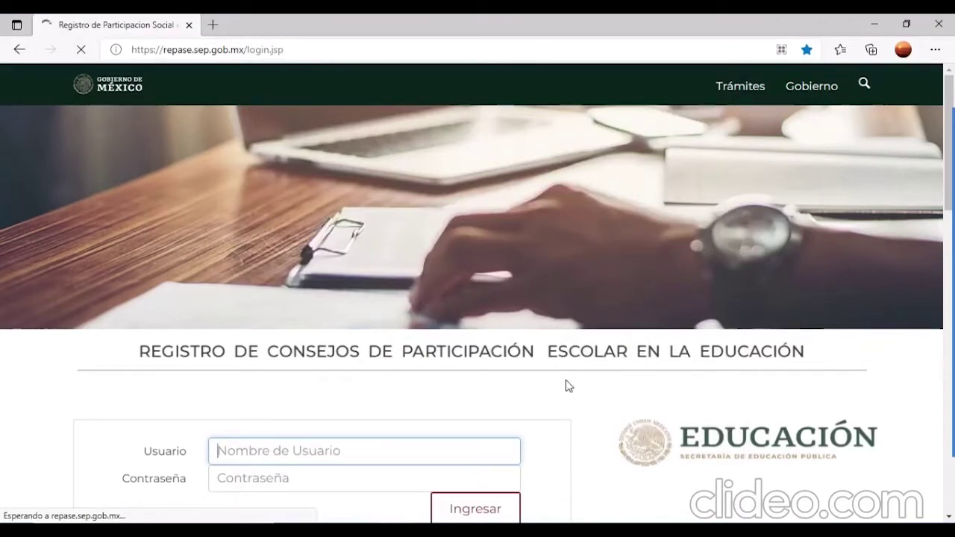
pyautogui.scroll(-2, 566, 385)
pyautogui.click(390, 320)
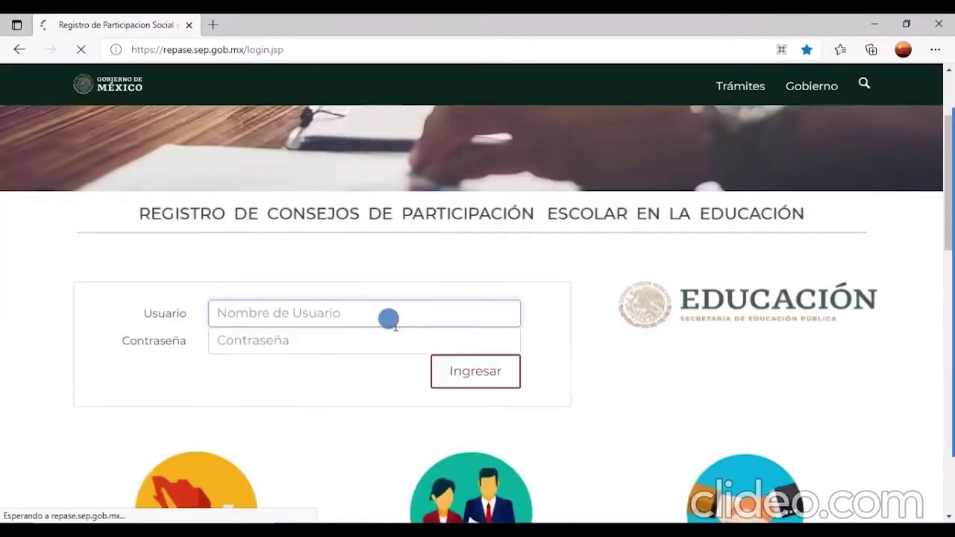
pyautogui.click(433, 281)
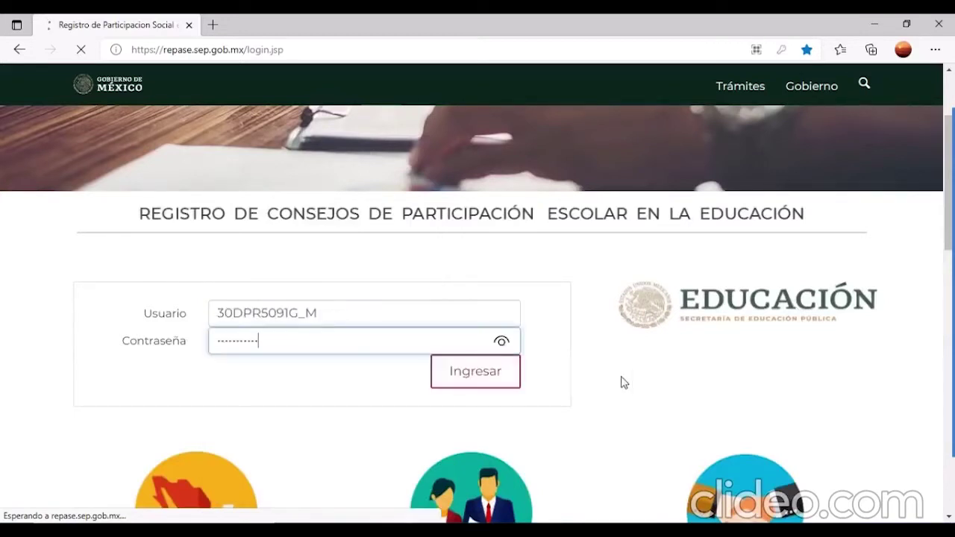
pyautogui.click(471, 378)
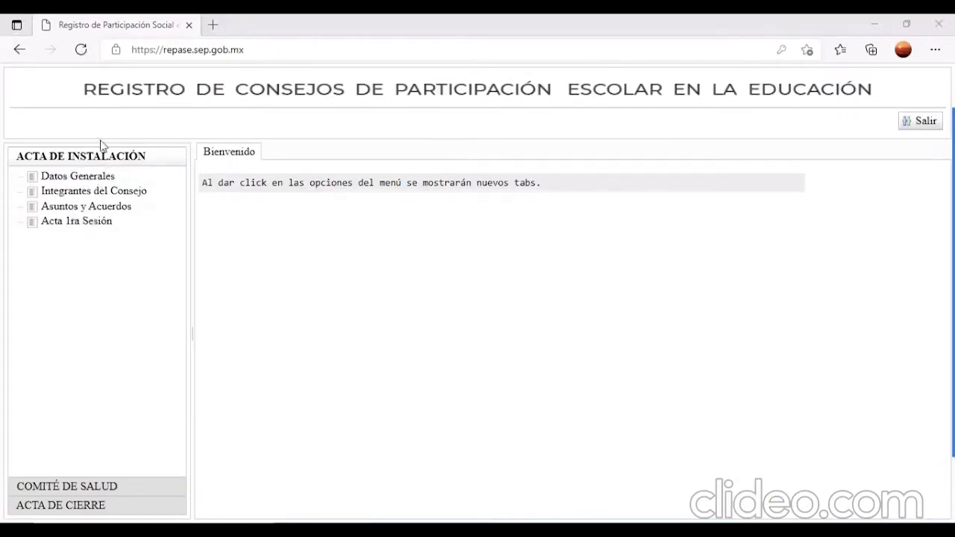
# - Open Datos Generales under Acta de Cierre and review the record's publication place, dates, times and attendance fields
pyautogui.click(93, 488)
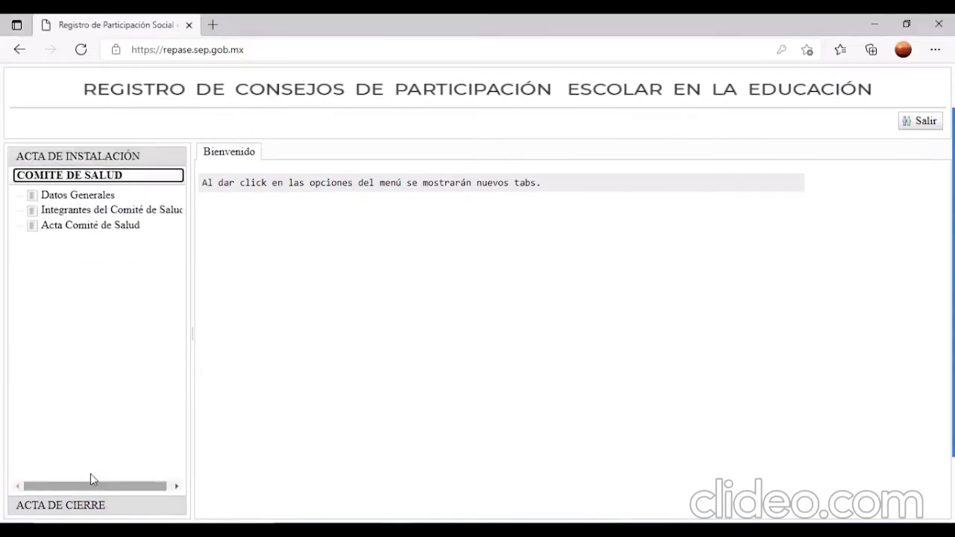
pyautogui.click(65, 506)
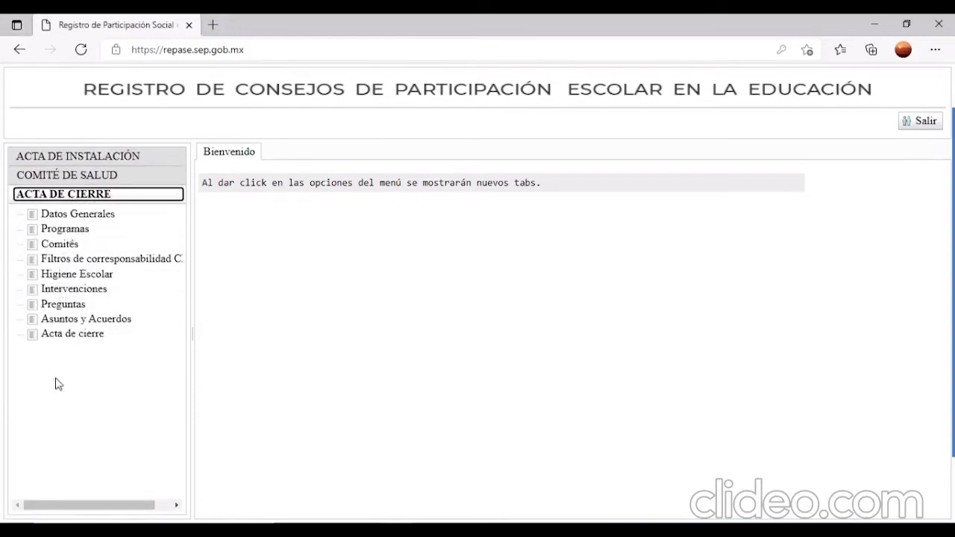
pyautogui.click(93, 216)
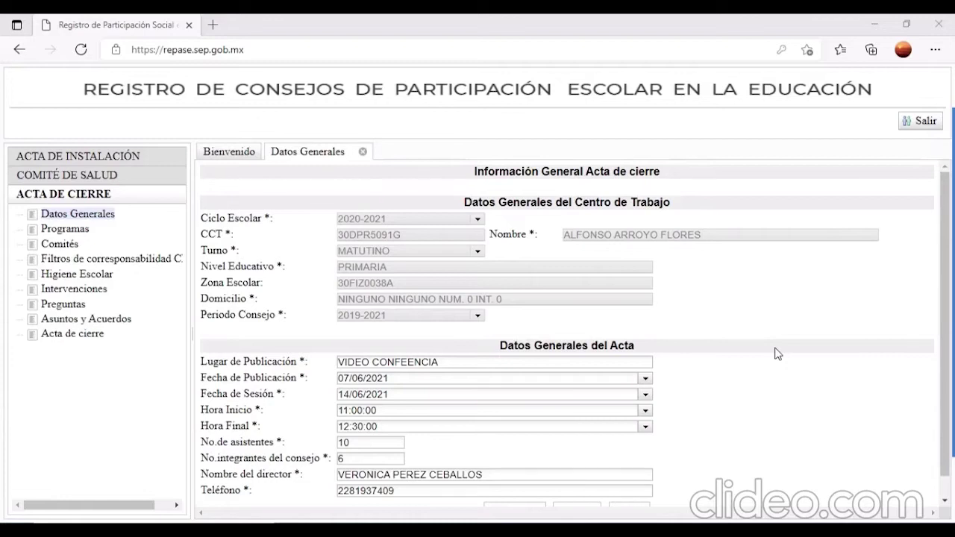
pyautogui.scroll(-1, 616, 407)
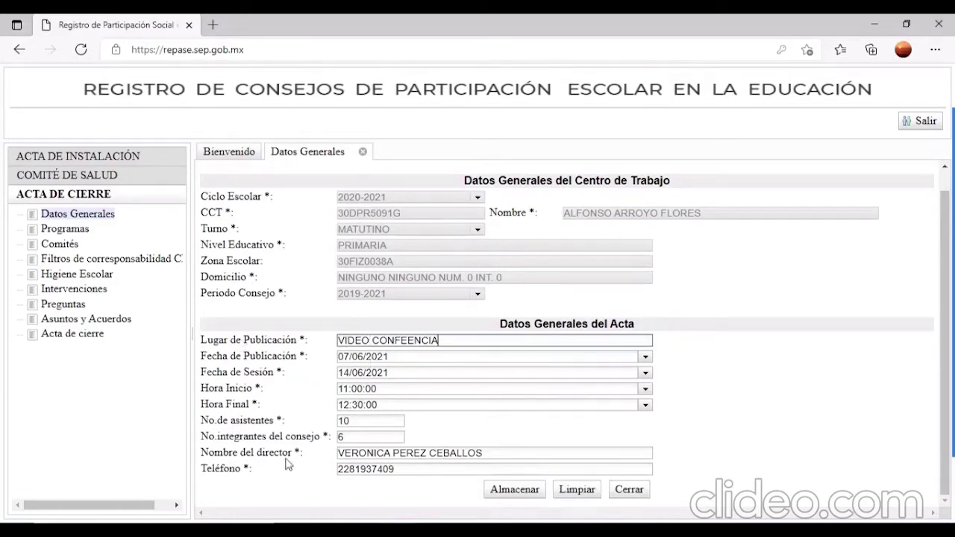
pyautogui.click(457, 343)
pyautogui.click(400, 357)
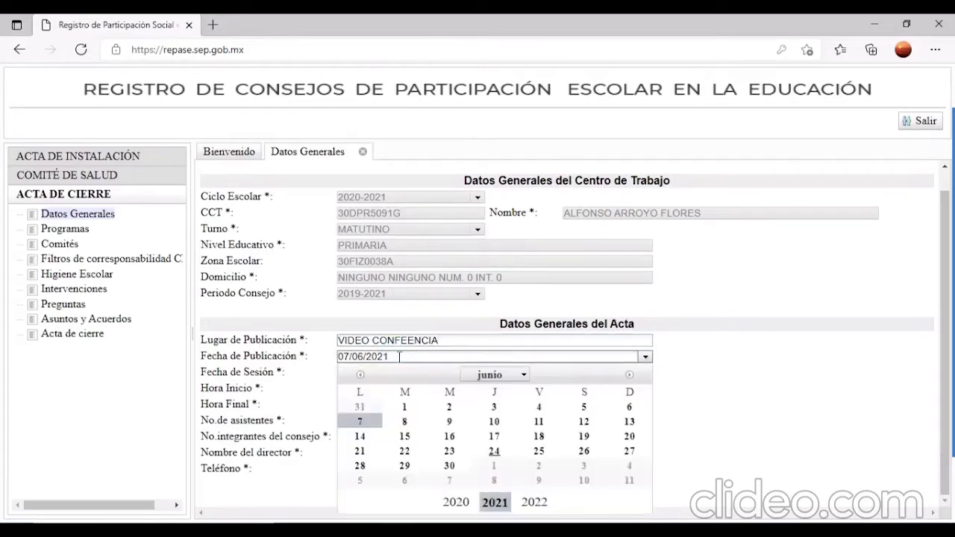
pyautogui.click(246, 382)
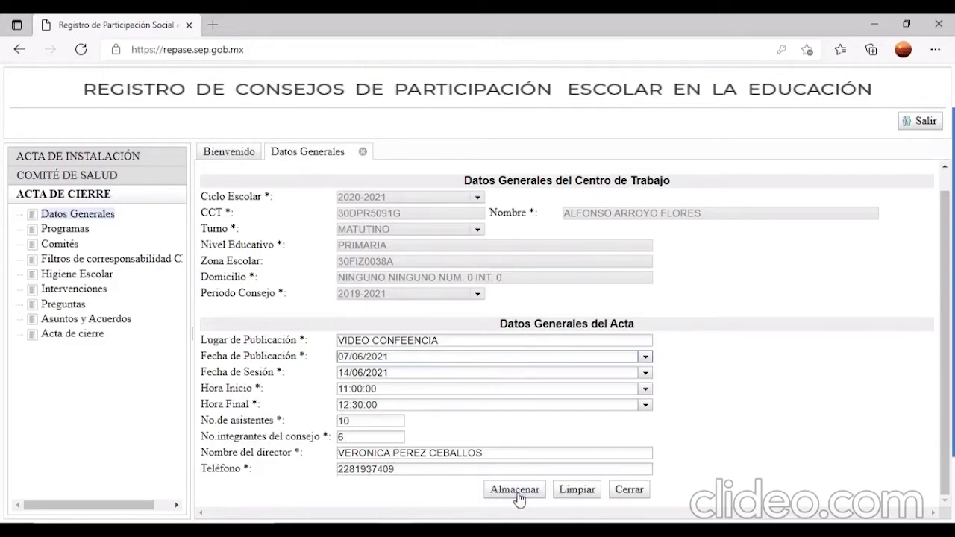
# - Open the Programas section of the Acta de Cierre and review the registered programs
pyautogui.click(73, 228)
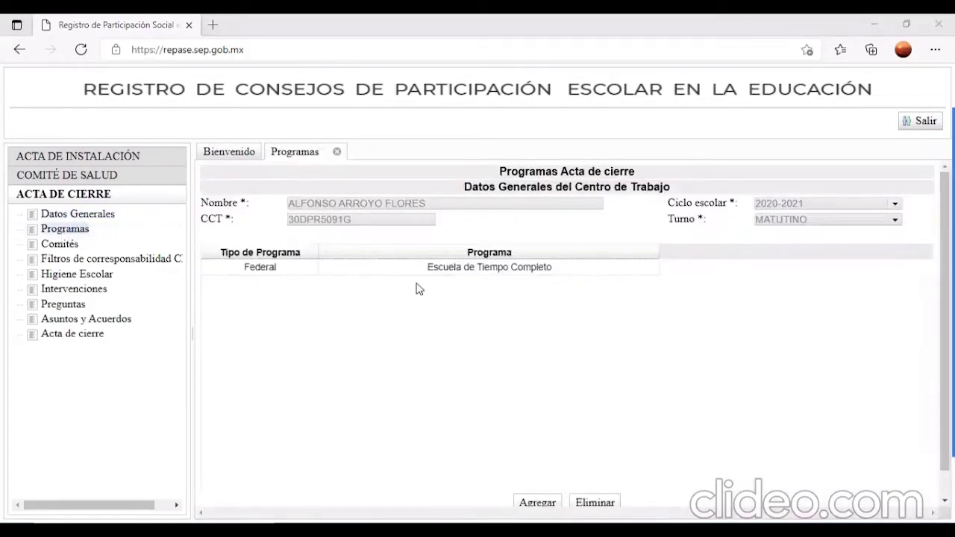
pyautogui.click(295, 267)
pyautogui.scroll(-1, 537, 504)
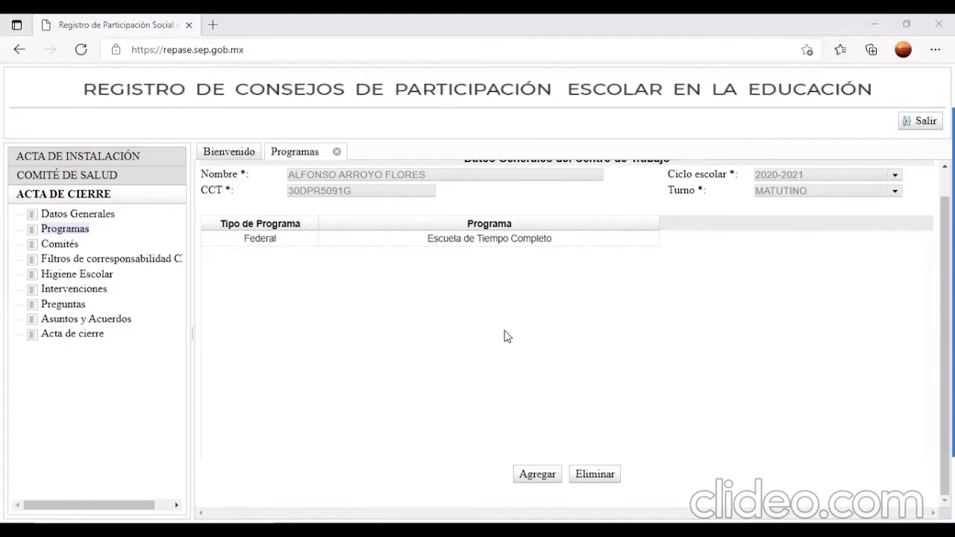
# - Examine the programs available for a new program entry and leave the form without adding one
pyautogui.click(537, 475)
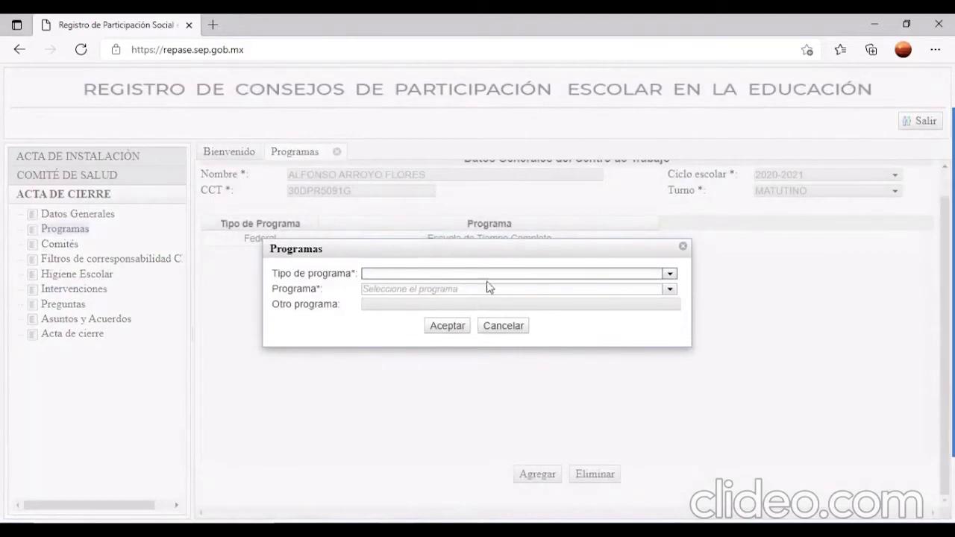
pyautogui.click(669, 274)
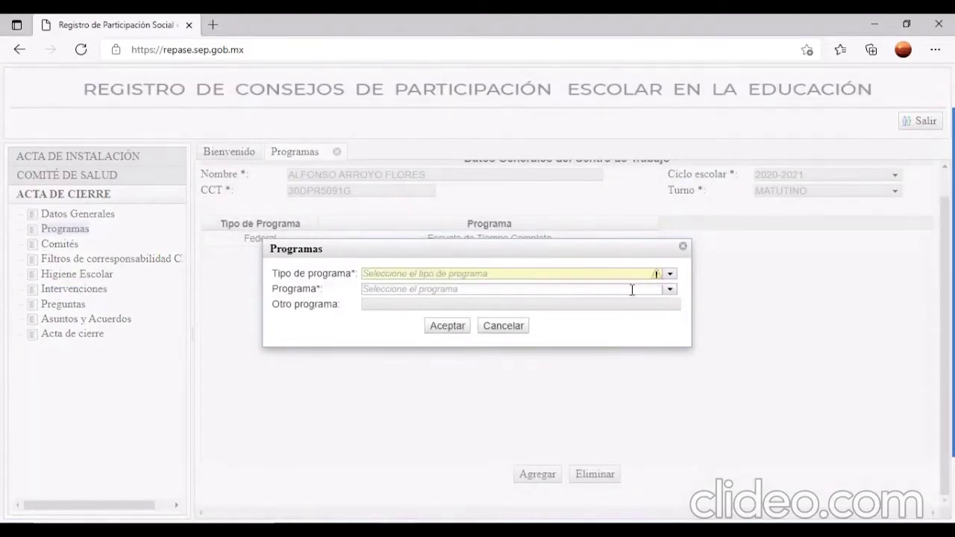
pyautogui.click(669, 291)
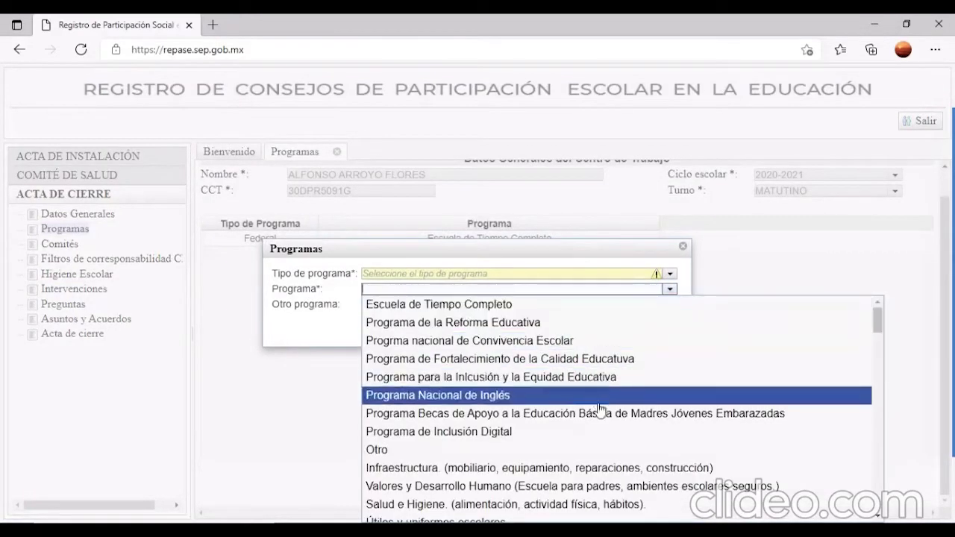
pyautogui.scroll(-1, 601, 431)
pyautogui.scroll(-4, 678, 418)
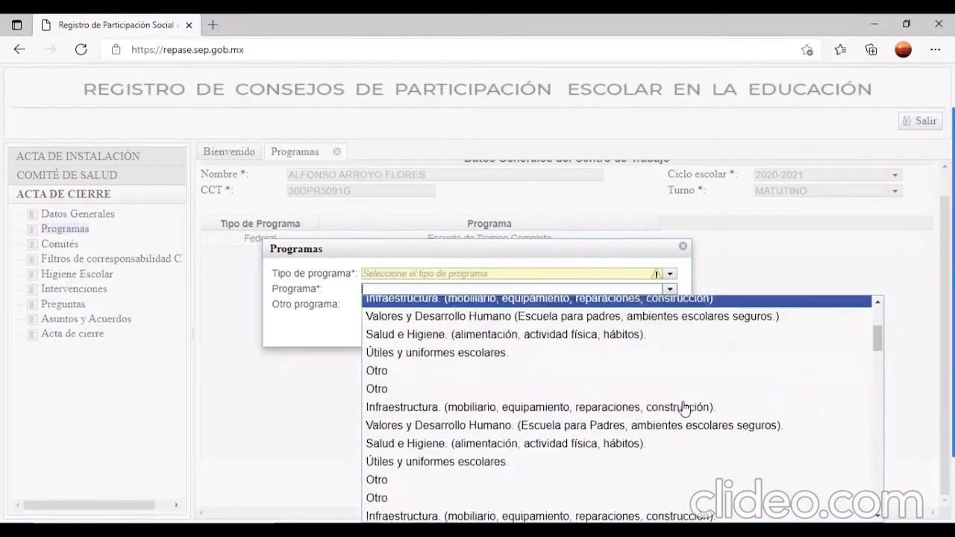
pyautogui.scroll(-1, 679, 435)
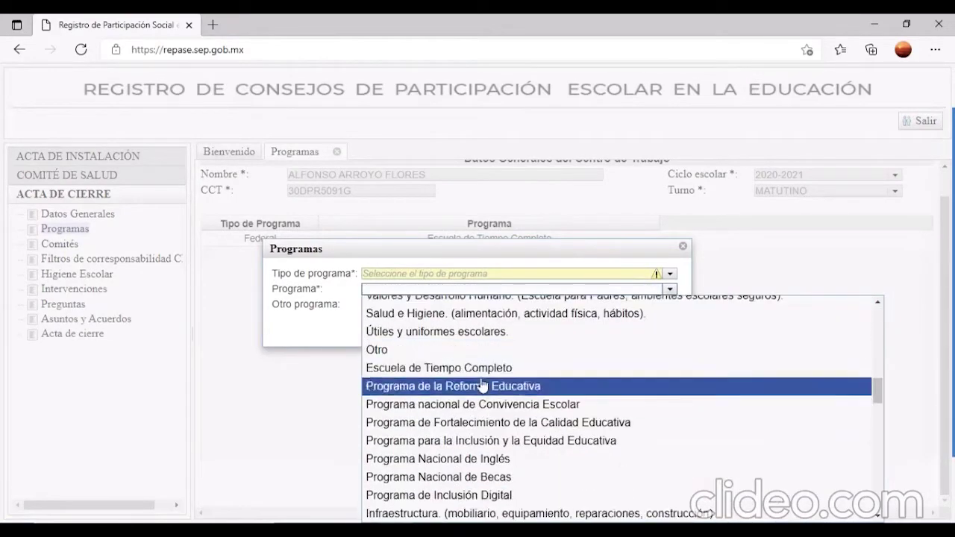
pyautogui.click(298, 334)
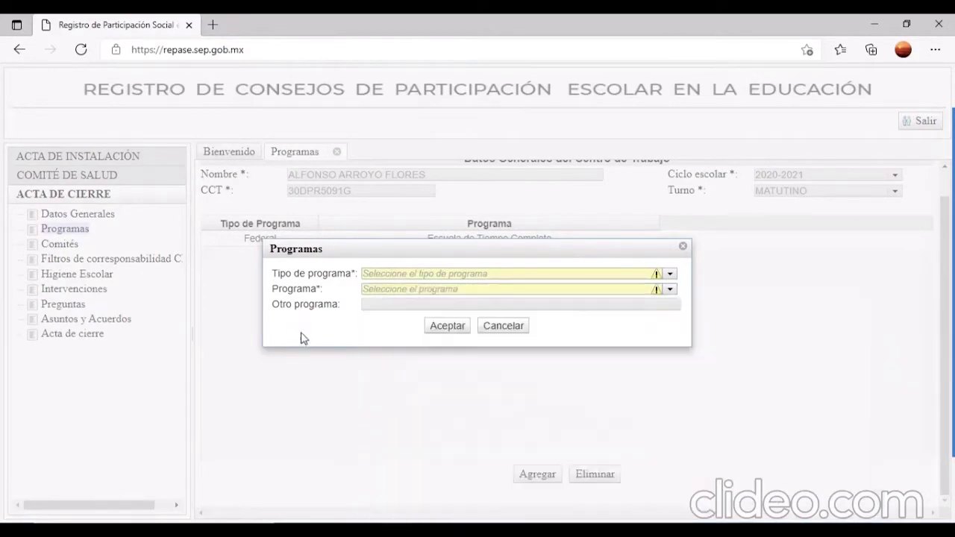
pyautogui.click(512, 332)
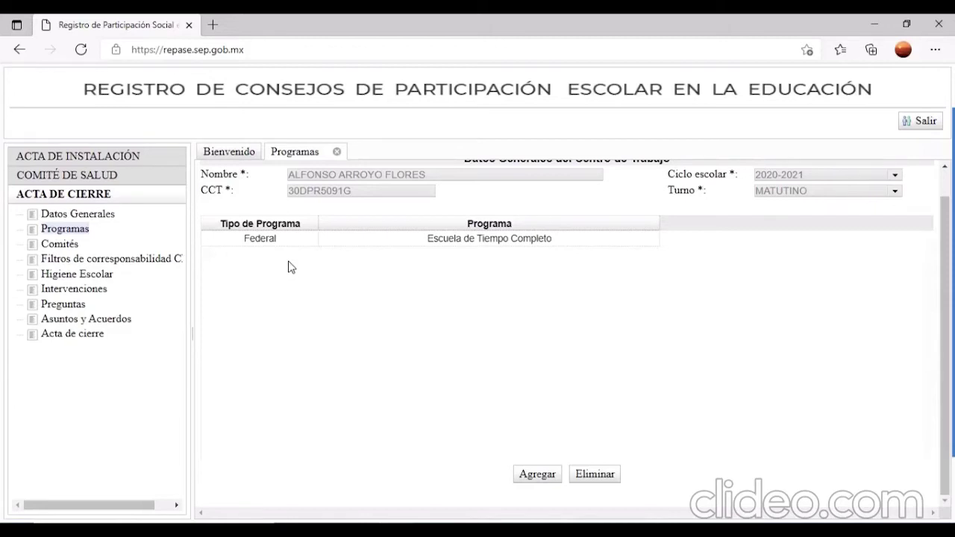
# - Open the Comités section of the Acta de Cierre and examine the committees available for a new entry
pyautogui.click(78, 246)
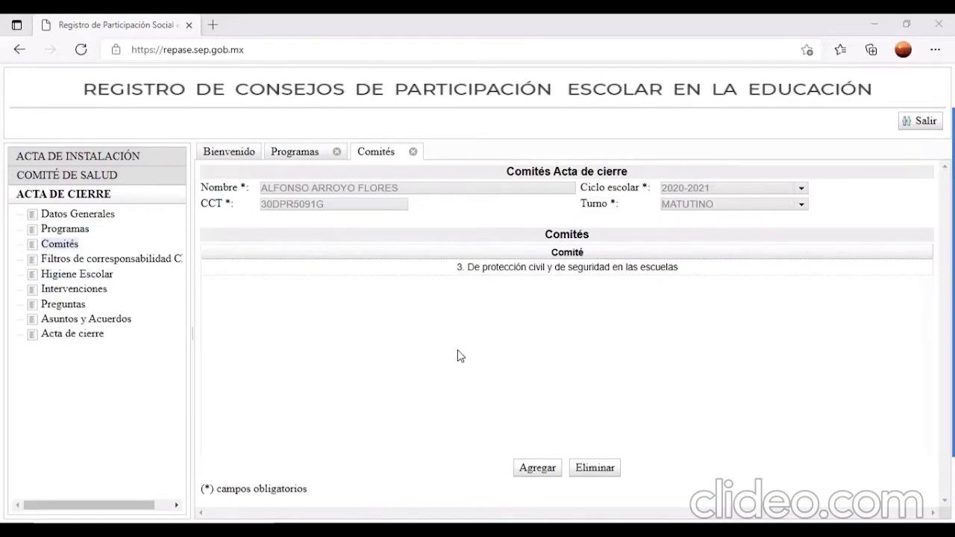
pyautogui.click(531, 471)
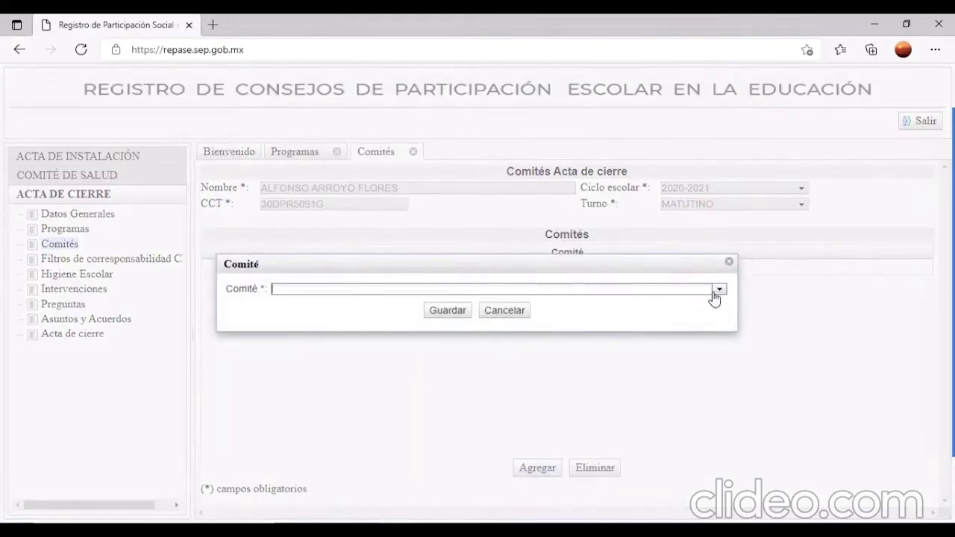
pyautogui.click(718, 290)
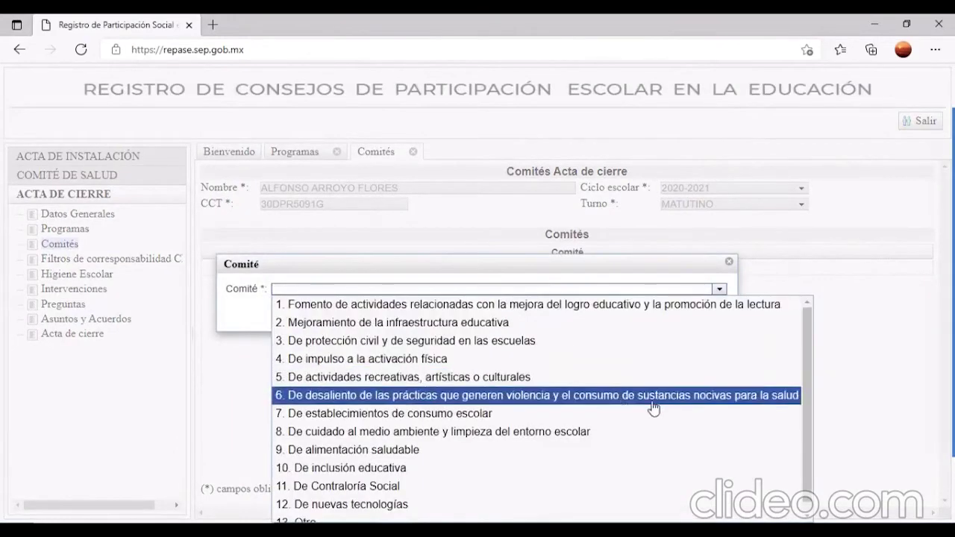
pyautogui.moveTo(806, 351); pyautogui.dragTo(805, 386)
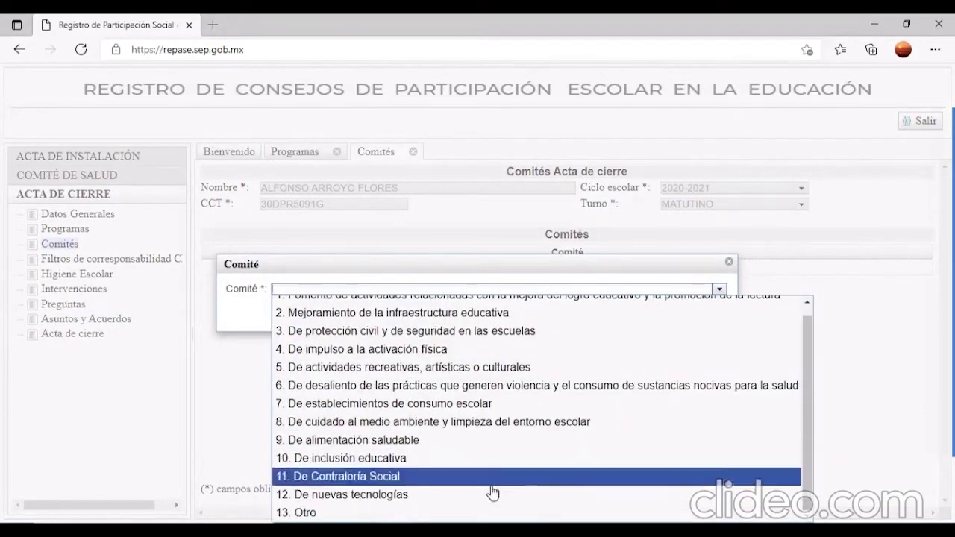
pyautogui.scroll(1, 522, 399)
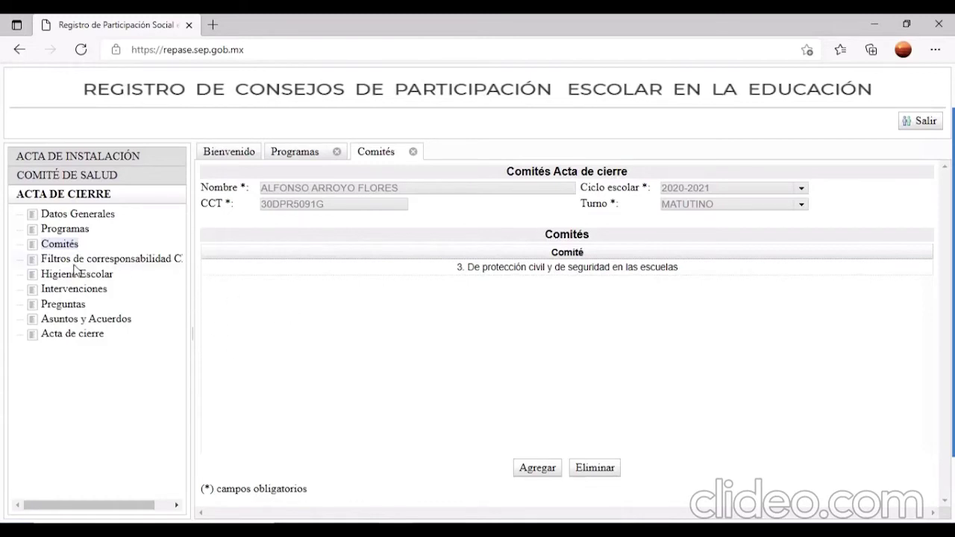
# - Add a Filtro familiar entry to Filtros de corresponsabilidad CPSE with "b) Elaborar de la Carta compromiso de corresponsabilidad."
pyautogui.click(95, 260)
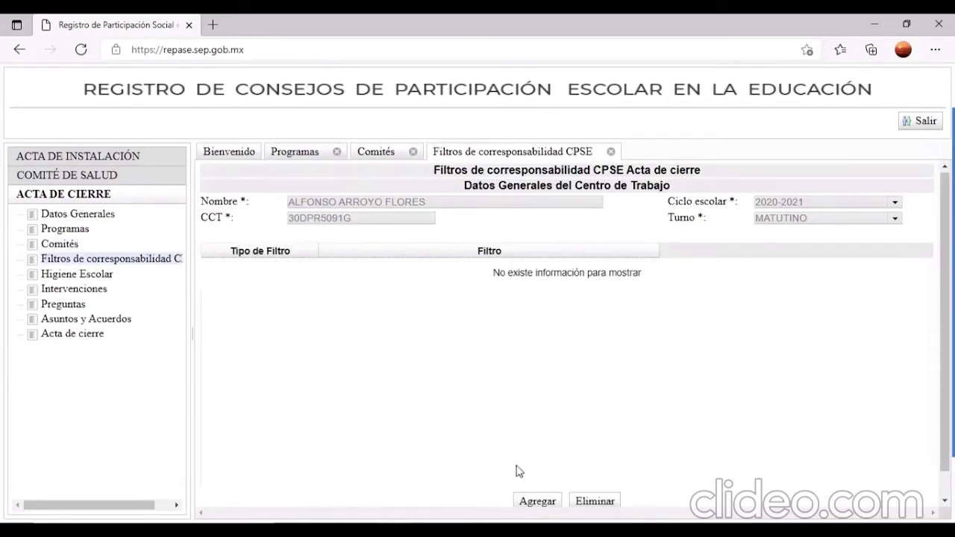
pyautogui.click(529, 501)
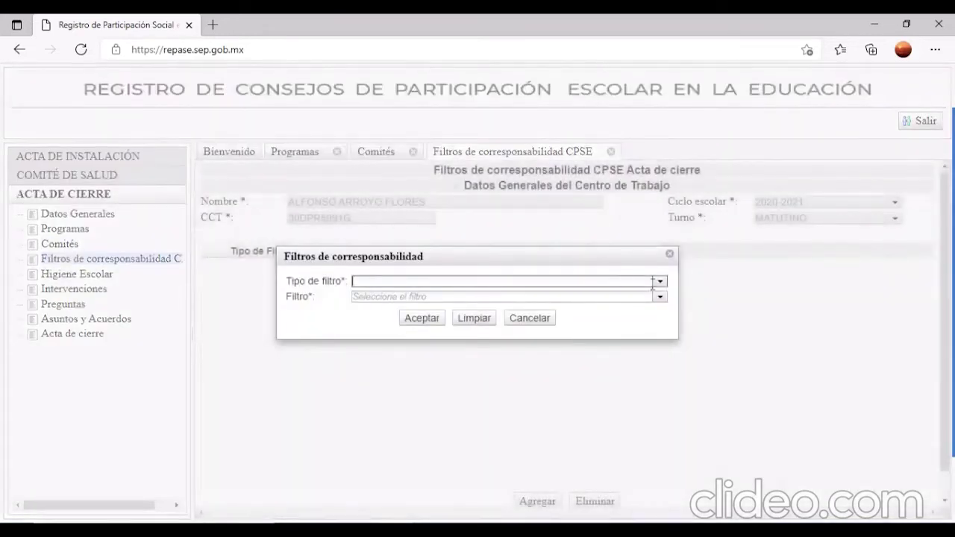
pyautogui.click(659, 281)
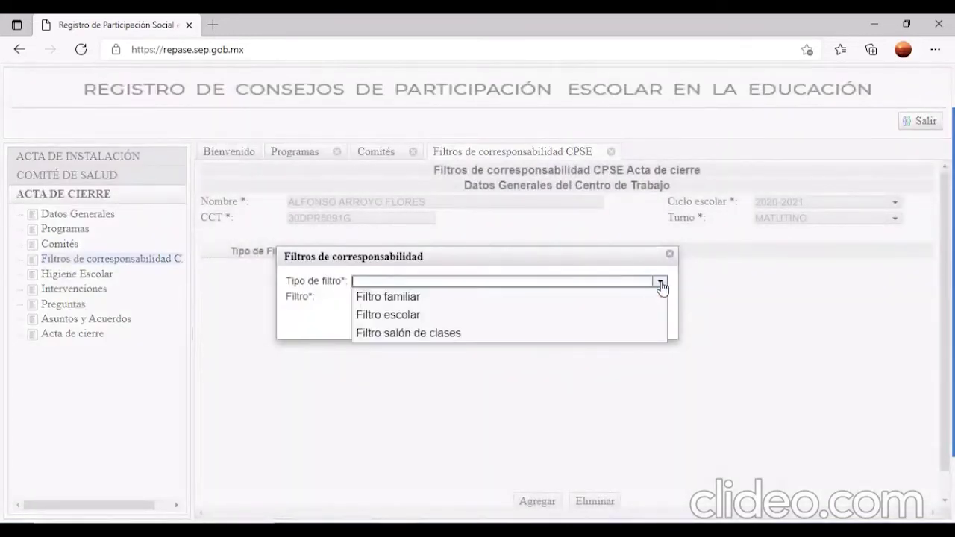
pyautogui.click(416, 299)
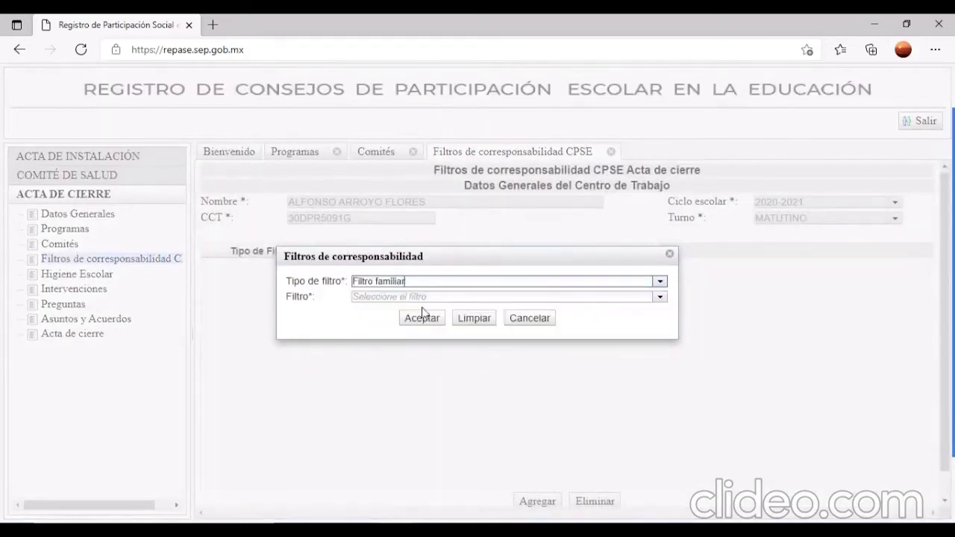
pyautogui.click(659, 297)
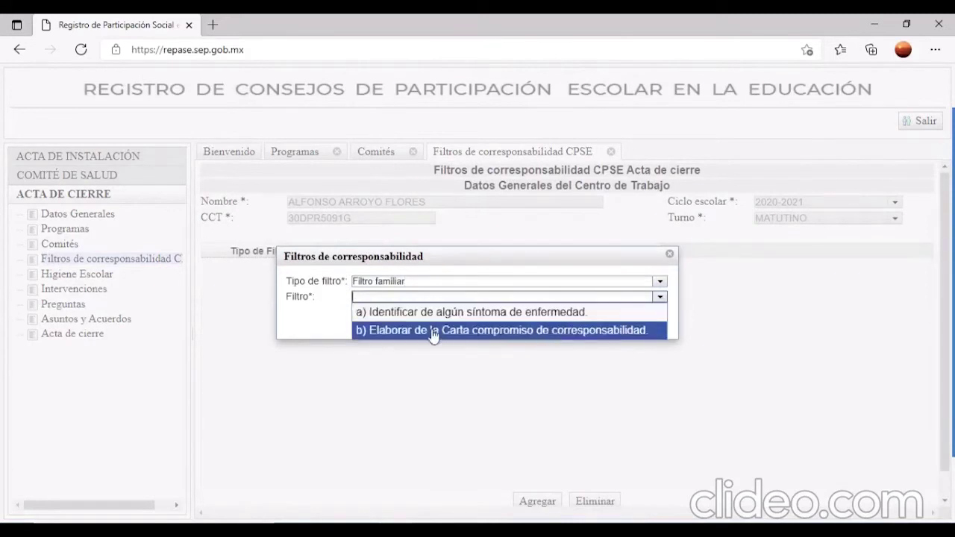
pyautogui.click(564, 332)
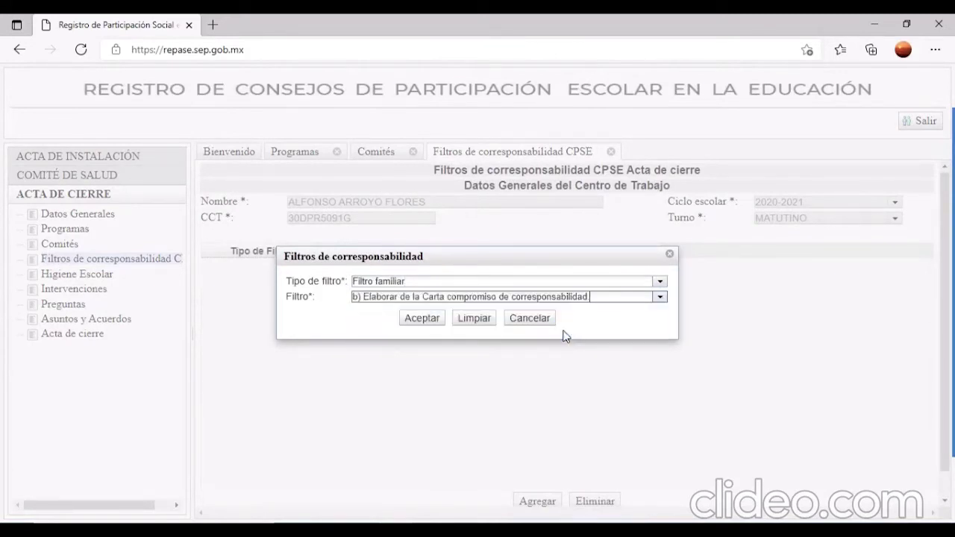
pyautogui.click(418, 322)
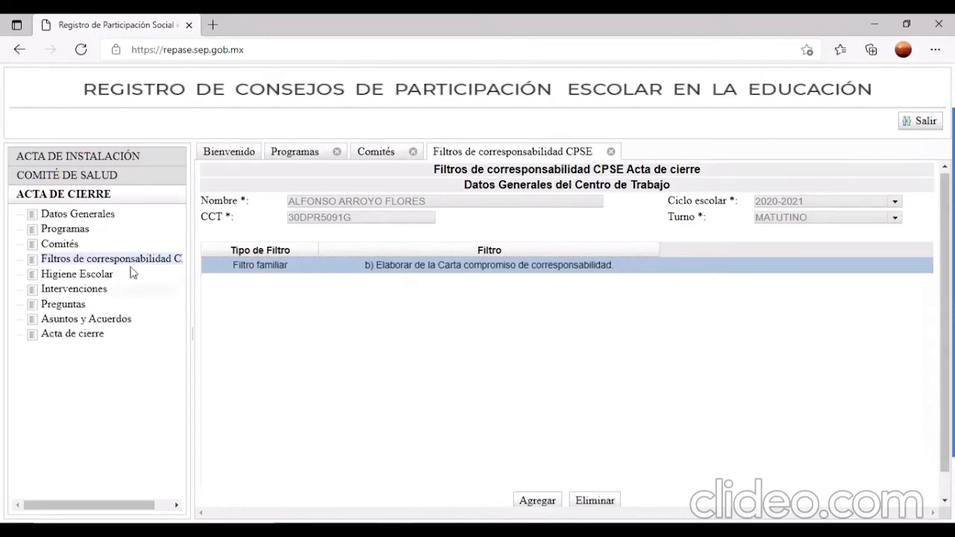
# - Open the Higiene Escolar and Intervenciones sections of the Acta de Cierre and review their lists
pyautogui.click(91, 276)
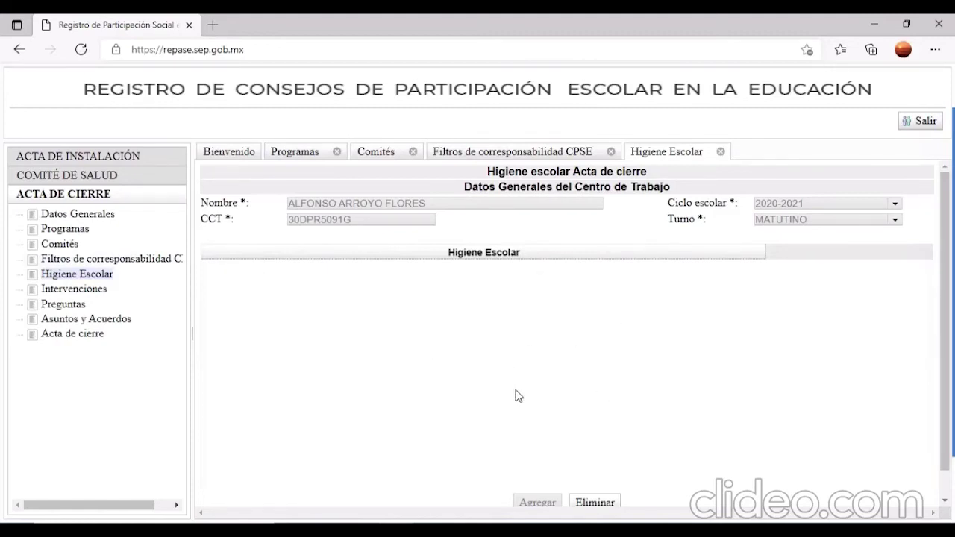
pyautogui.scroll(-1, 518, 396)
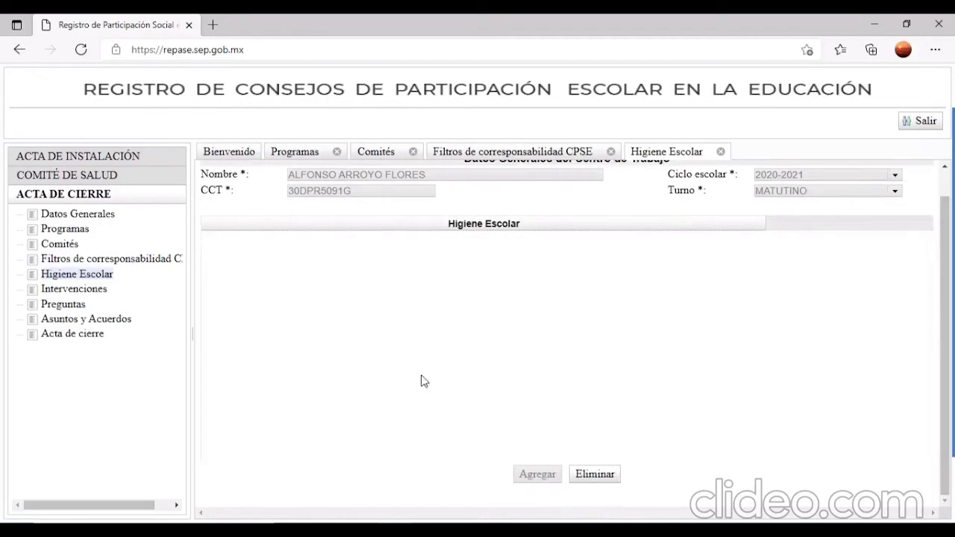
pyautogui.click(82, 291)
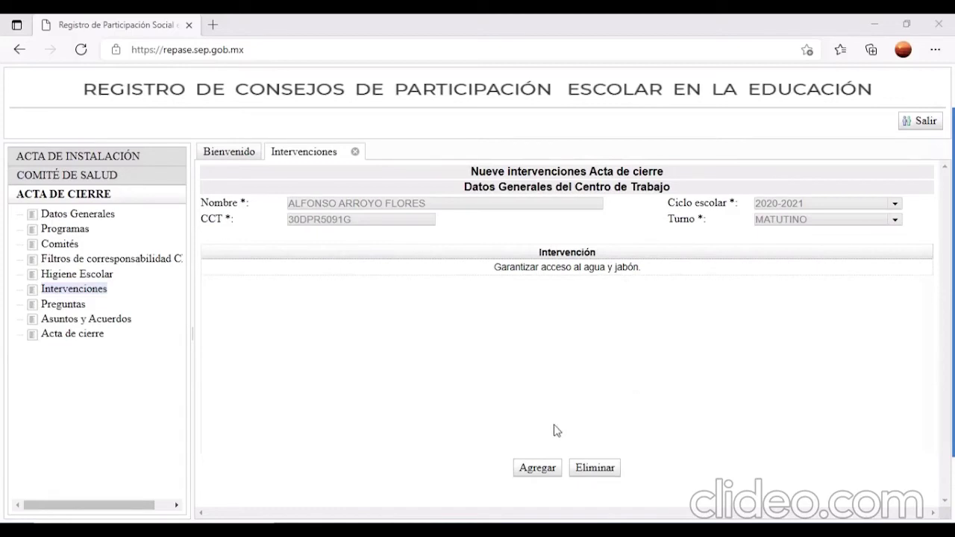
pyautogui.click(525, 450)
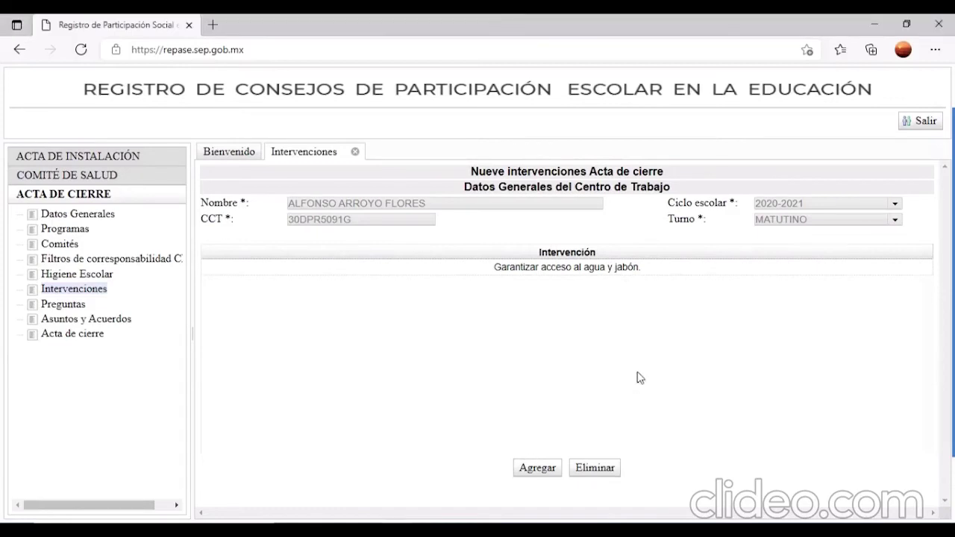
# - Add the intervention "Sana distancia." to the Intervenciones list of the Acta de Cierre
pyautogui.click(526, 470)
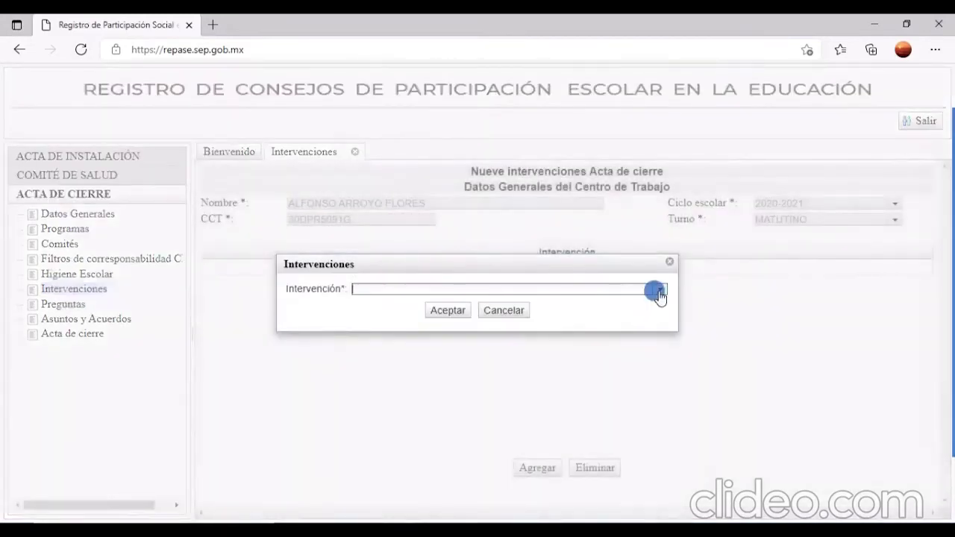
pyautogui.click(660, 289)
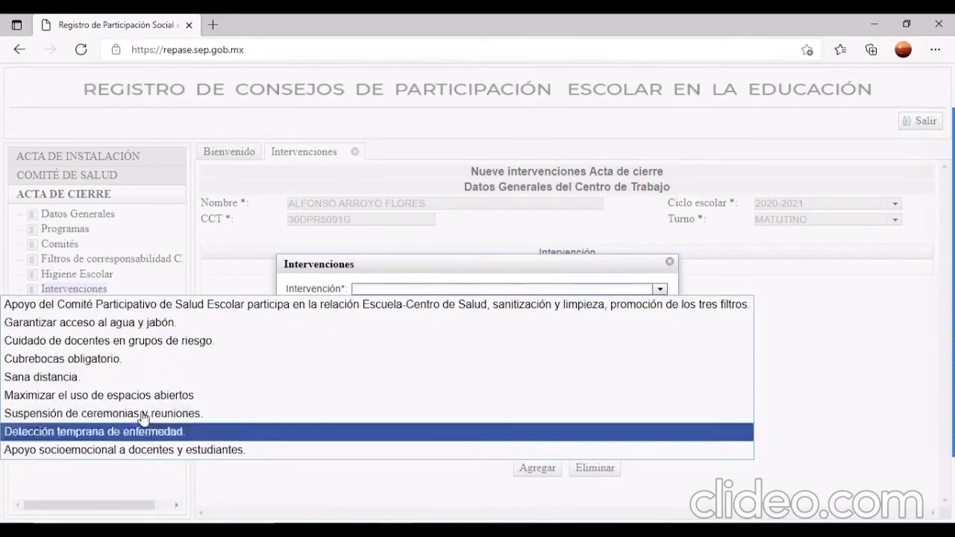
pyautogui.click(41, 377)
pyautogui.click(454, 311)
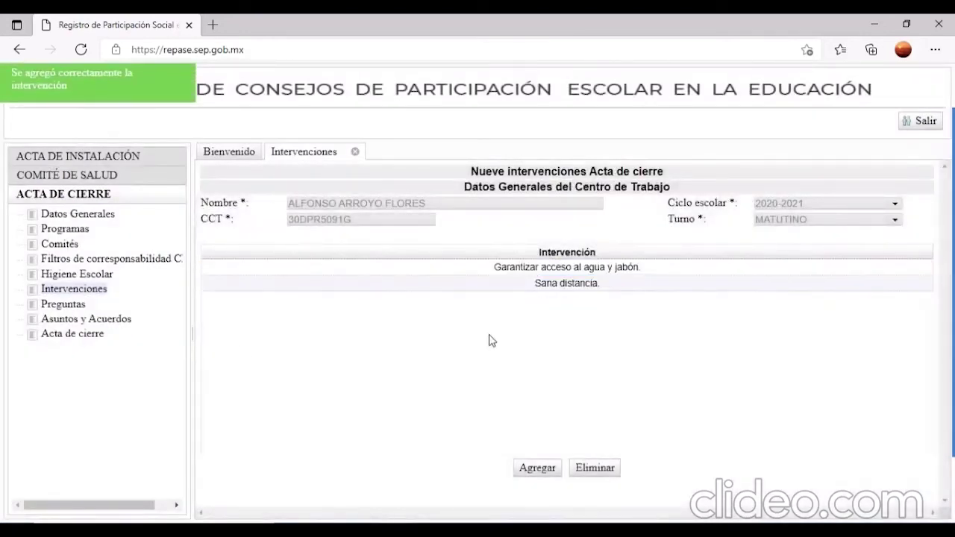
# - In Preguntas, answer Sí for the Comité Participativo de Salud Escolar, check the sanitary-measures communication and "Nueve intervenciones" activities, and save the answers
pyautogui.click(63, 305)
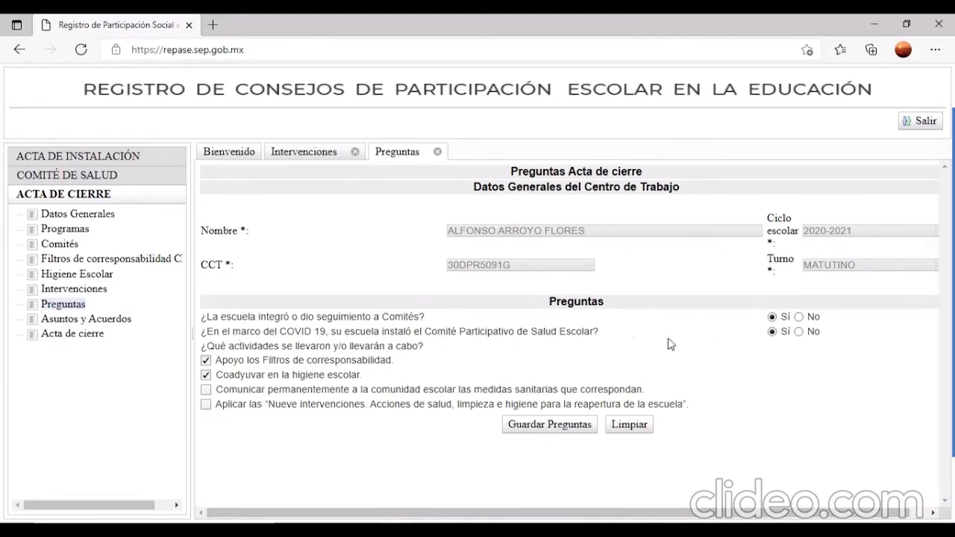
pyautogui.click(772, 333)
pyautogui.click(205, 390)
pyautogui.click(206, 404)
pyautogui.click(543, 426)
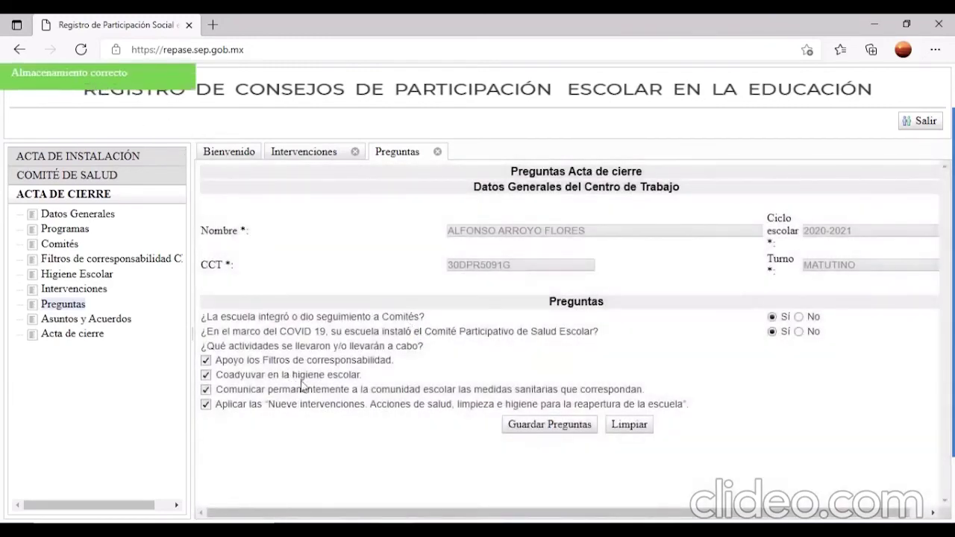
# - Open the Asuntos y Acuerdos section, examine the fields of a new entry and leave the form without adding one
pyautogui.click(88, 319)
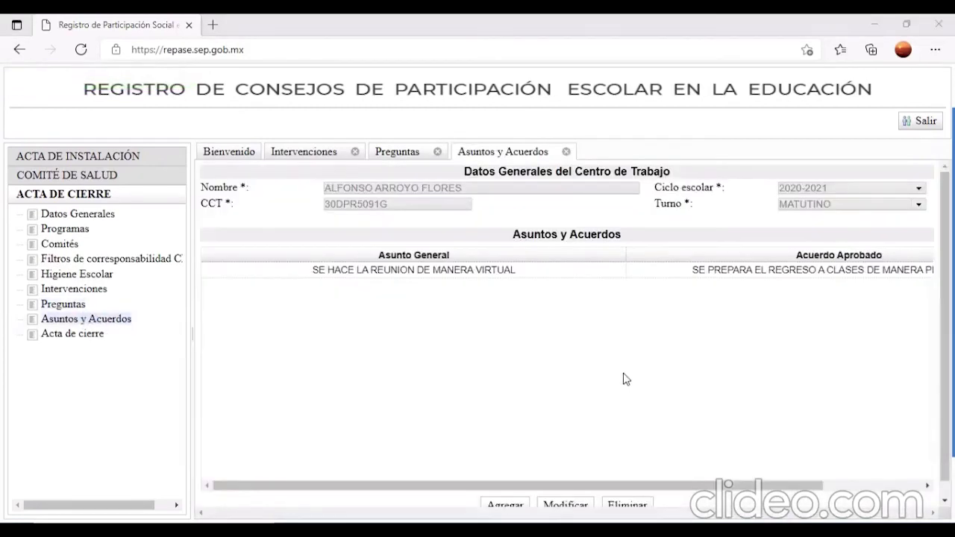
pyautogui.scroll(-1, 471, 357)
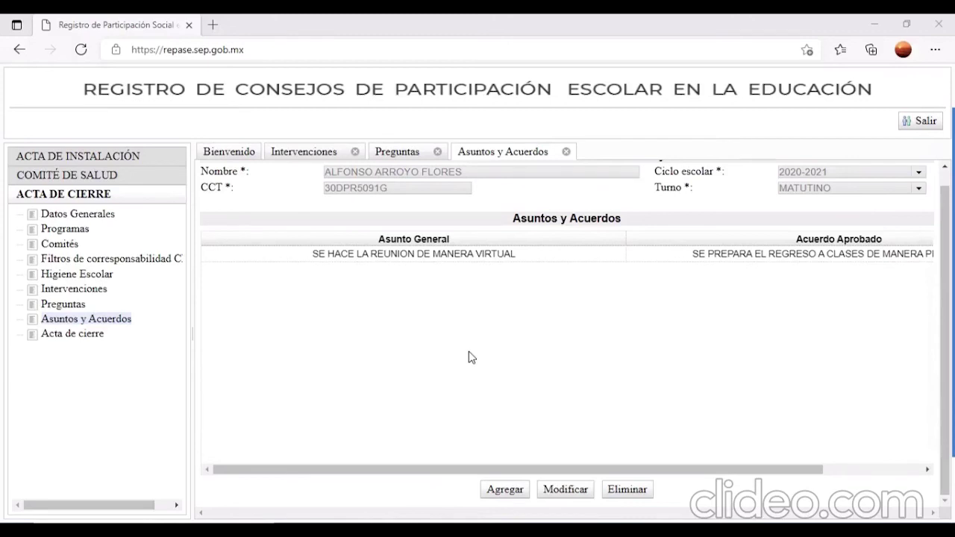
pyautogui.click(503, 491)
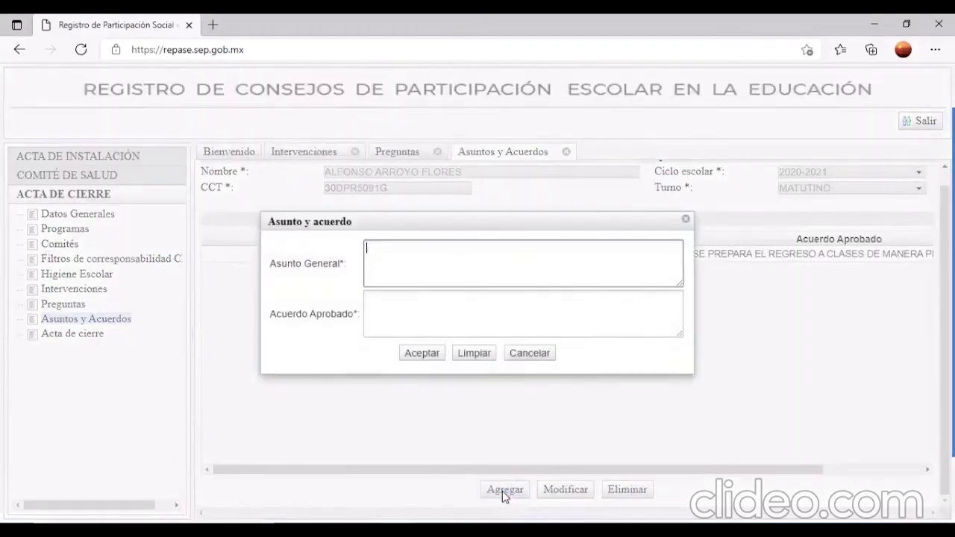
pyautogui.press('Tab')
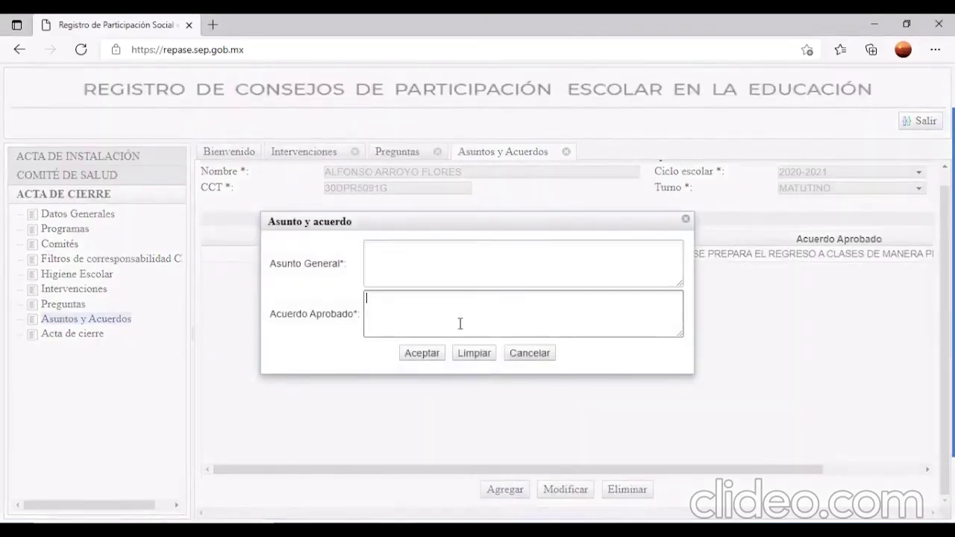
pyautogui.click(688, 221)
# - Review the Asunto General and Acuerdo Aprobado texts of the existing Asuntos y Acuerdos entry
pyautogui.click(495, 262)
pyautogui.scroll(1, 701, 267)
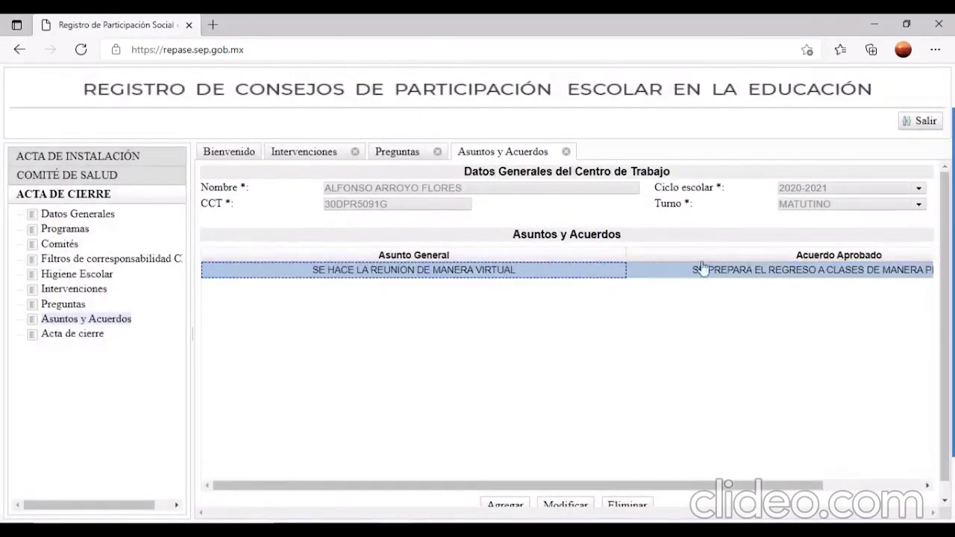
pyautogui.click(676, 274)
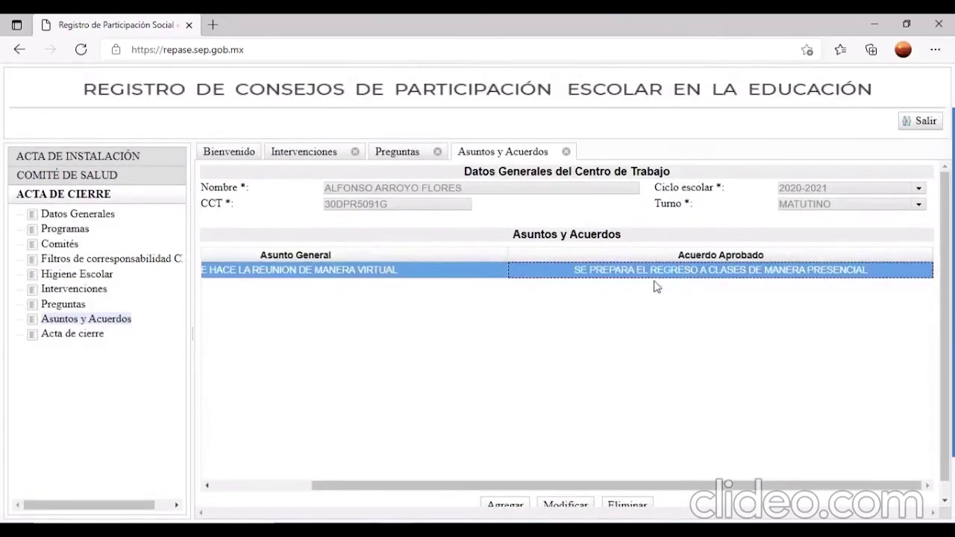
pyautogui.click(477, 269)
pyautogui.scroll(-1, 611, 453)
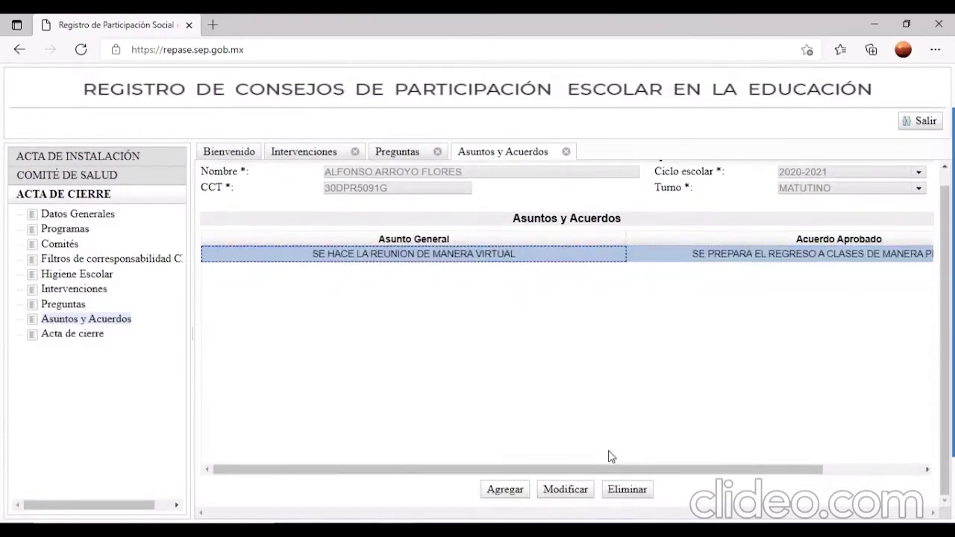
# - Generate the printable Acta de cierre without closing the acta and open the downloaded repCierre.pdf
pyautogui.click(90, 335)
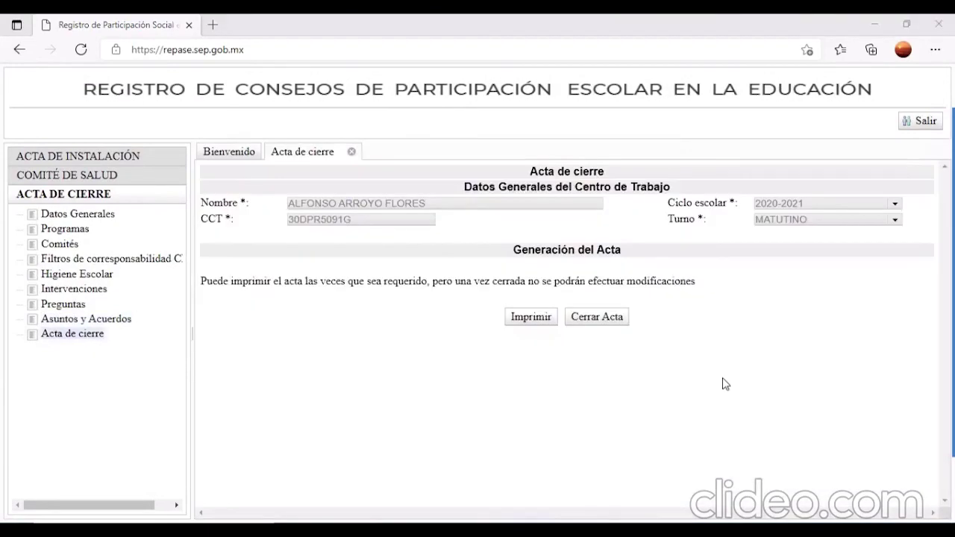
pyautogui.click(522, 317)
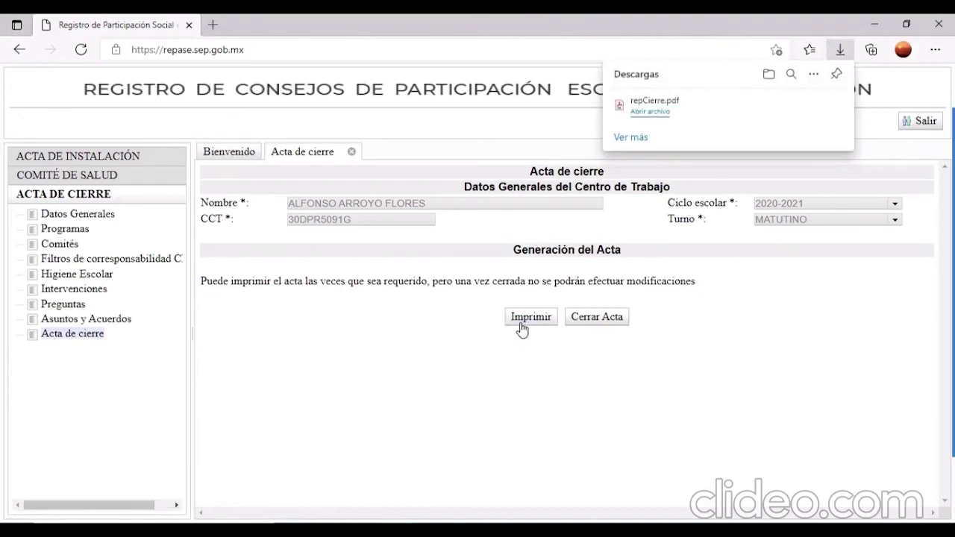
pyautogui.click(653, 116)
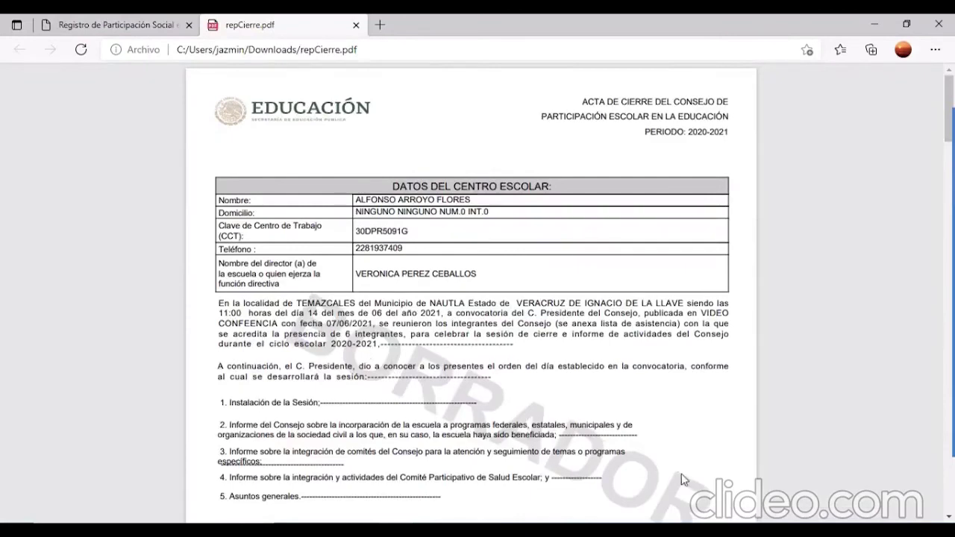
# - Examine the pages of the draft repCierre.pdf for the captured programs, committees and answers, checking back on the registry's Acta de cierre section
pyautogui.scroll(-15, 415, 381)
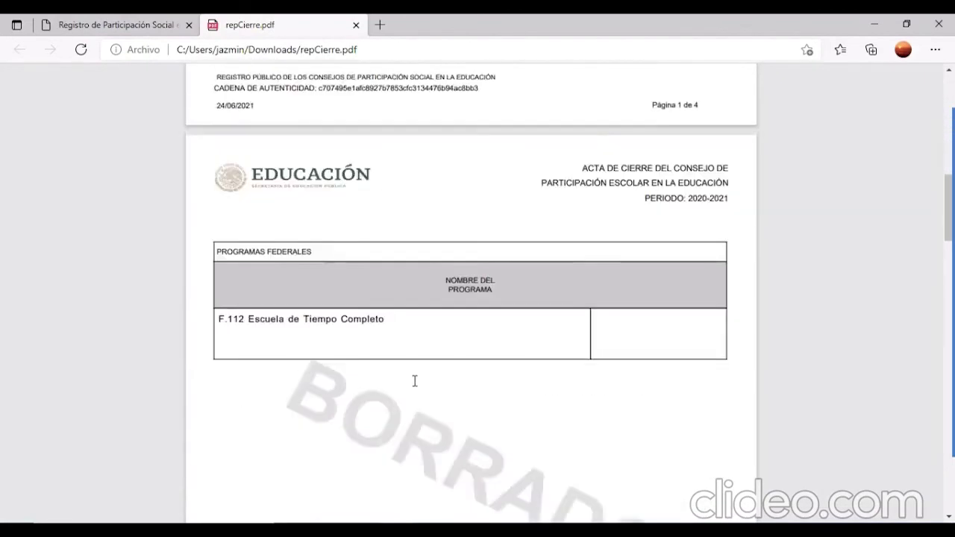
pyautogui.scroll(-6, 414, 381)
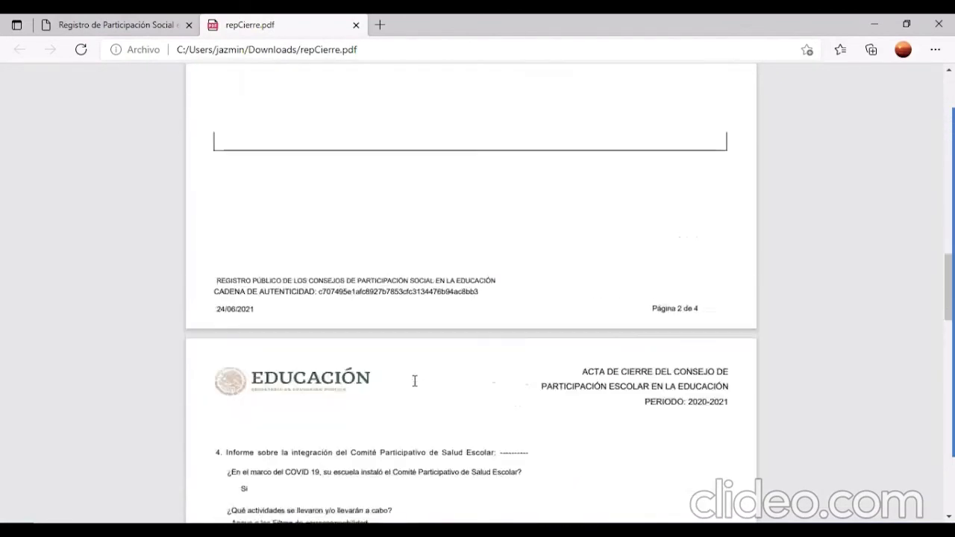
pyautogui.scroll(7, 414, 381)
pyautogui.scroll(10, 415, 381)
pyautogui.click(120, 25)
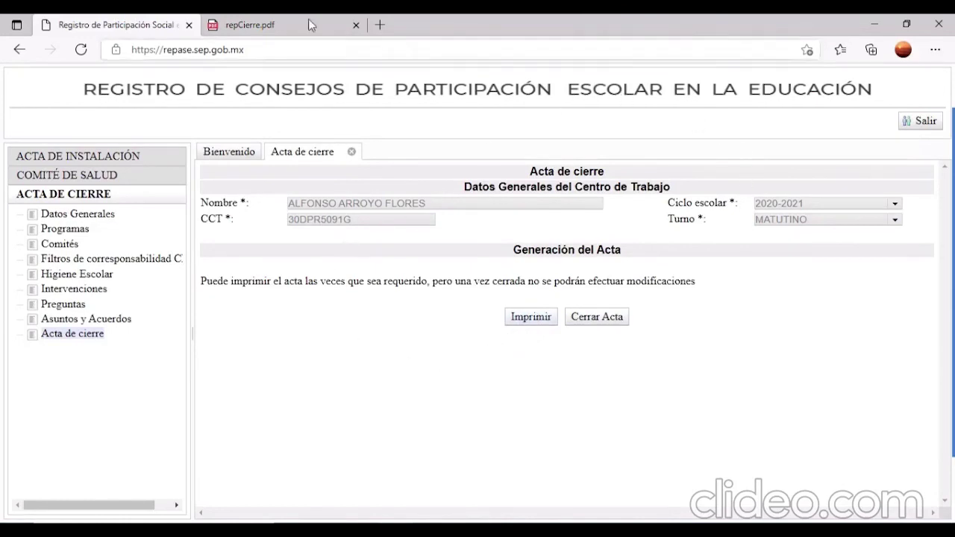
pyautogui.click(249, 25)
pyautogui.scroll(-2, 331, 247)
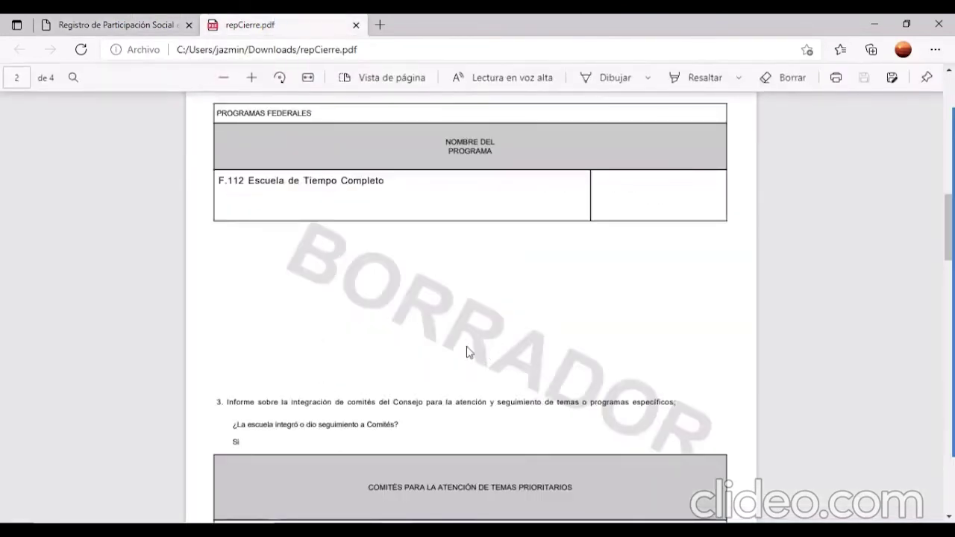